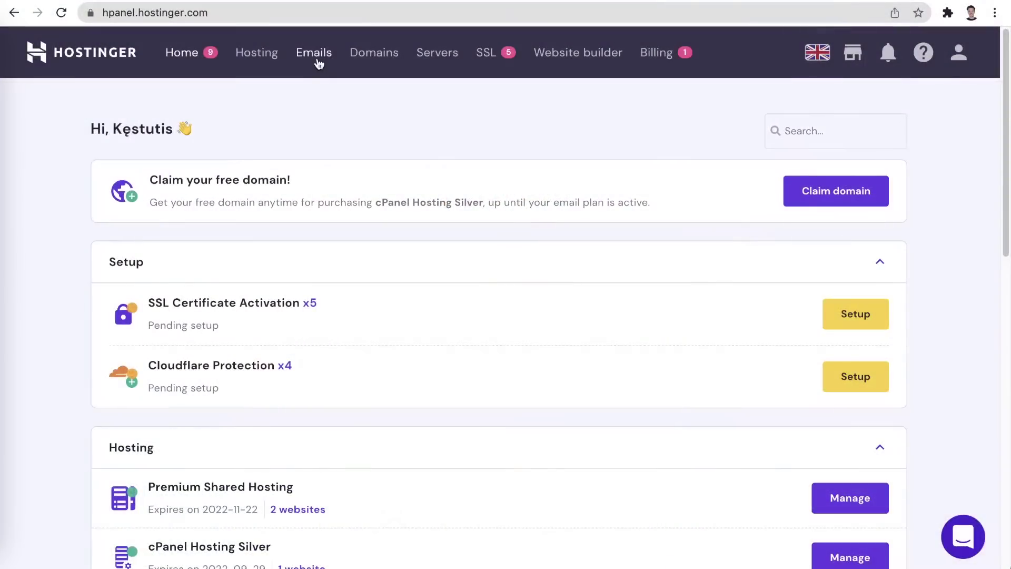
Step: Open the DNS Zone Editor for hostingeracademy.xyz from the Advanced section
{"action": "left_click", "coordinate": [317, 63]}
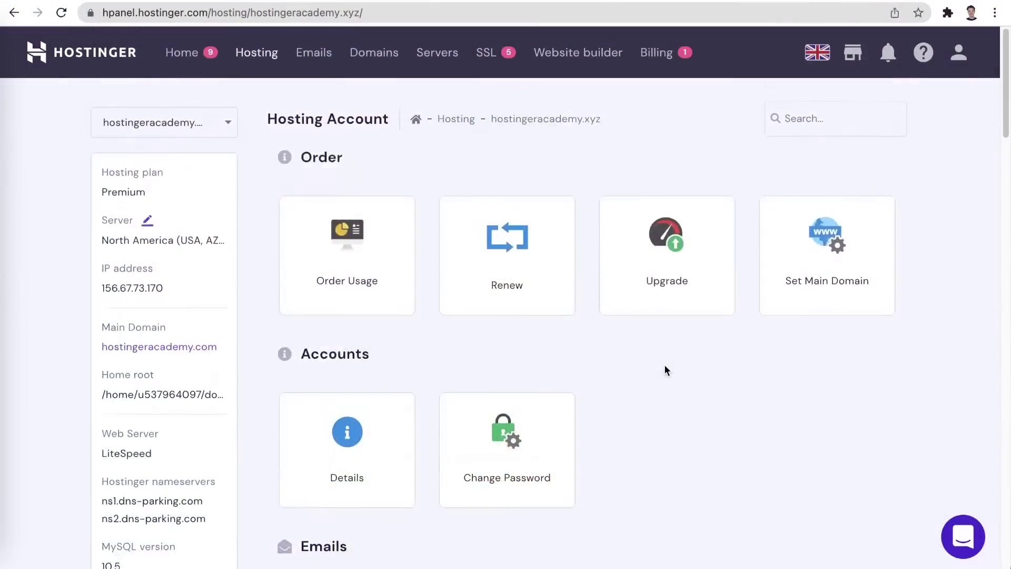
{"action": "scroll", "coordinate": [665, 365], "scroll_direction": "down", "scroll_amount": 8}
{"action": "scroll", "coordinate": [664, 368], "scroll_direction": "down", "scroll_amount": 15}
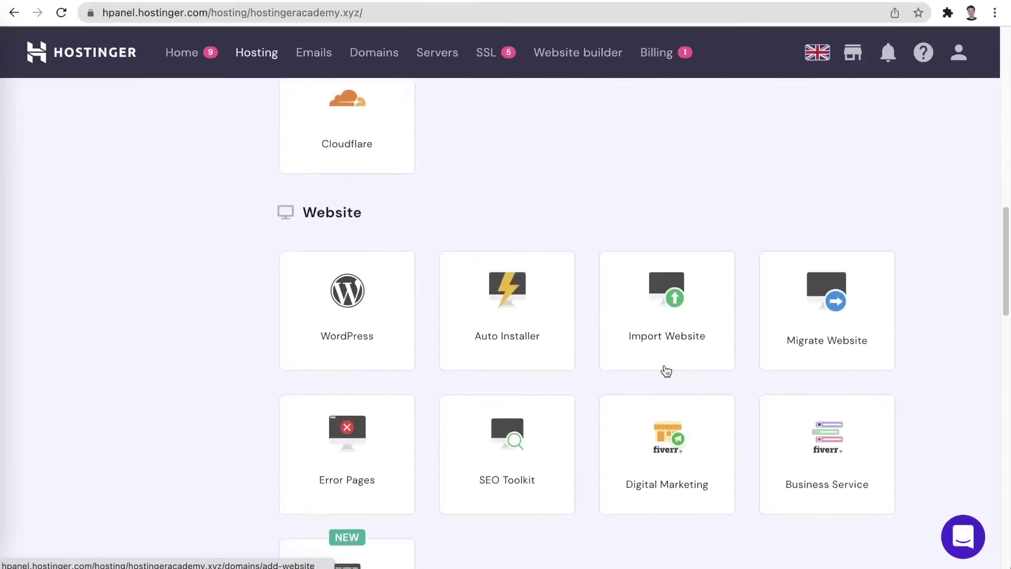
{"action": "scroll", "coordinate": [665, 371], "scroll_direction": "down", "scroll_amount": 4}
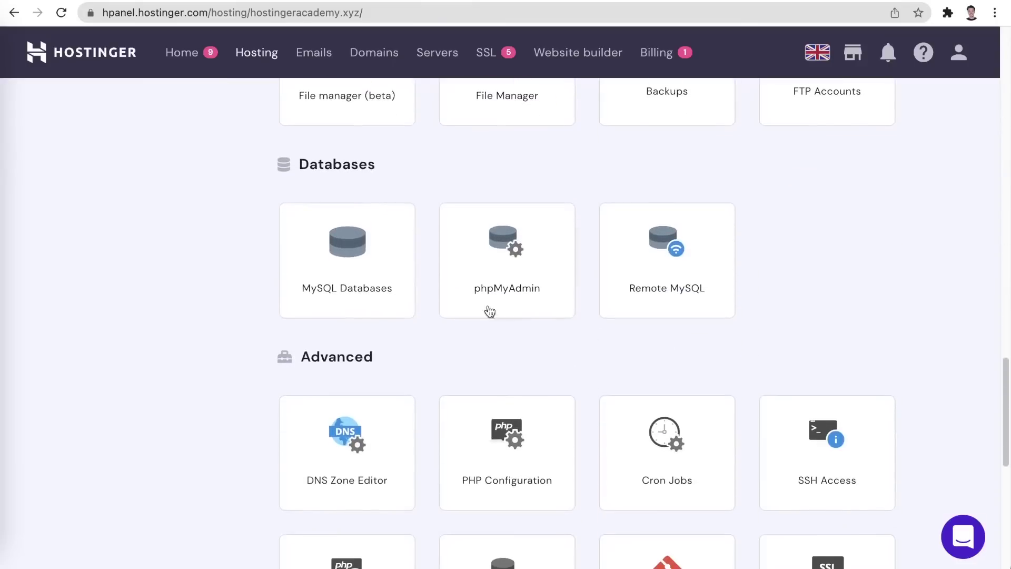
{"action": "left_click", "coordinate": [335, 434]}
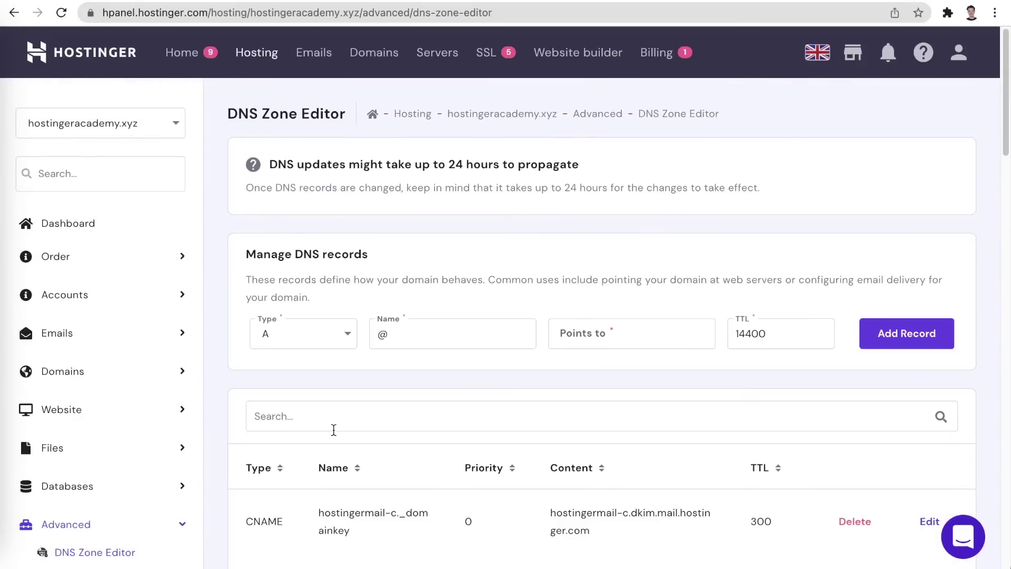
Step: Delete the mx2.hostinger.com and mx1.hostinger.com MX records from the zone
{"action": "scroll", "coordinate": [270, 461], "scroll_direction": "down", "scroll_amount": 12}
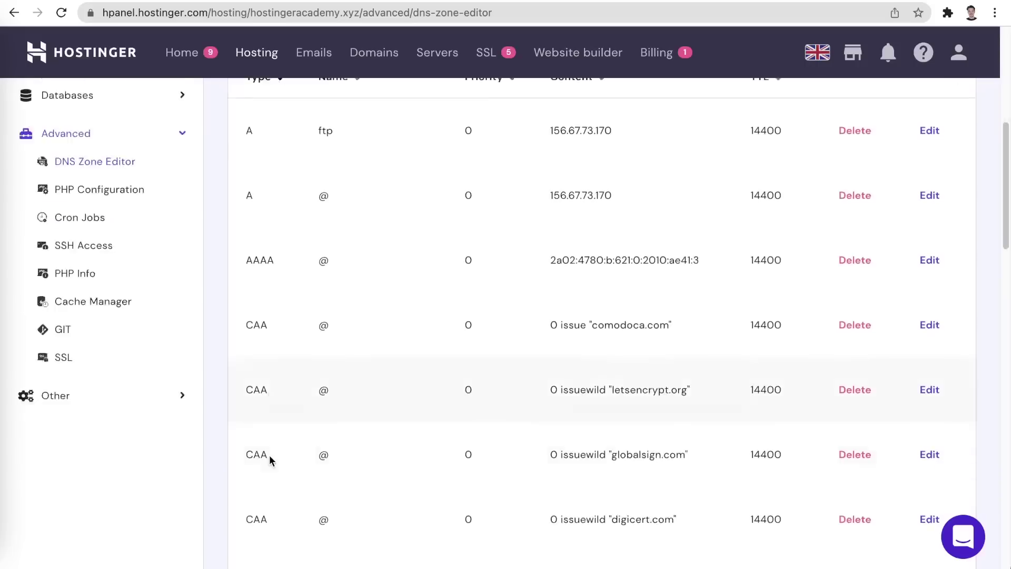
{"action": "scroll", "coordinate": [270, 455], "scroll_direction": "down", "scroll_amount": 12}
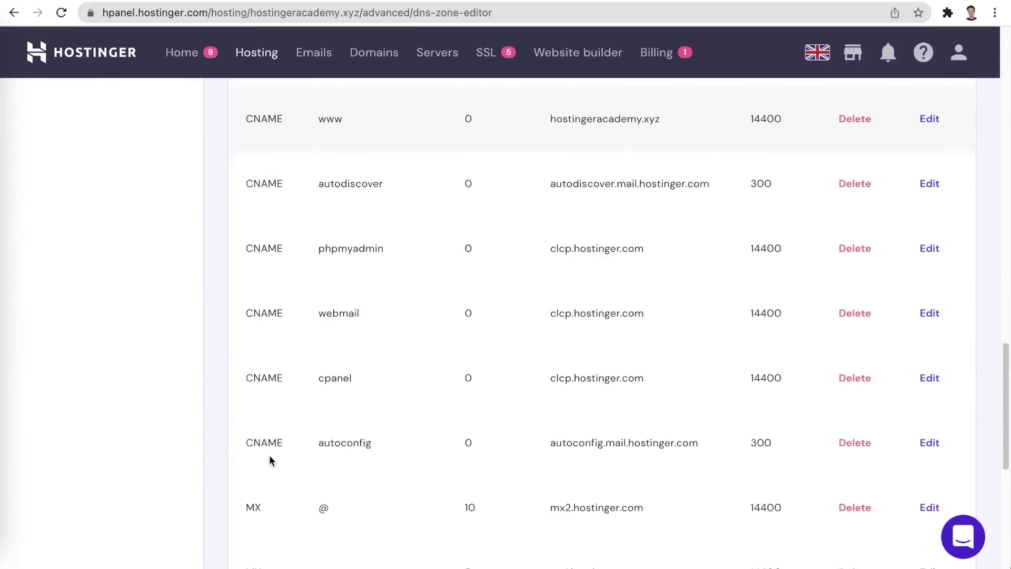
{"action": "scroll", "coordinate": [270, 461], "scroll_direction": "down", "scroll_amount": 1}
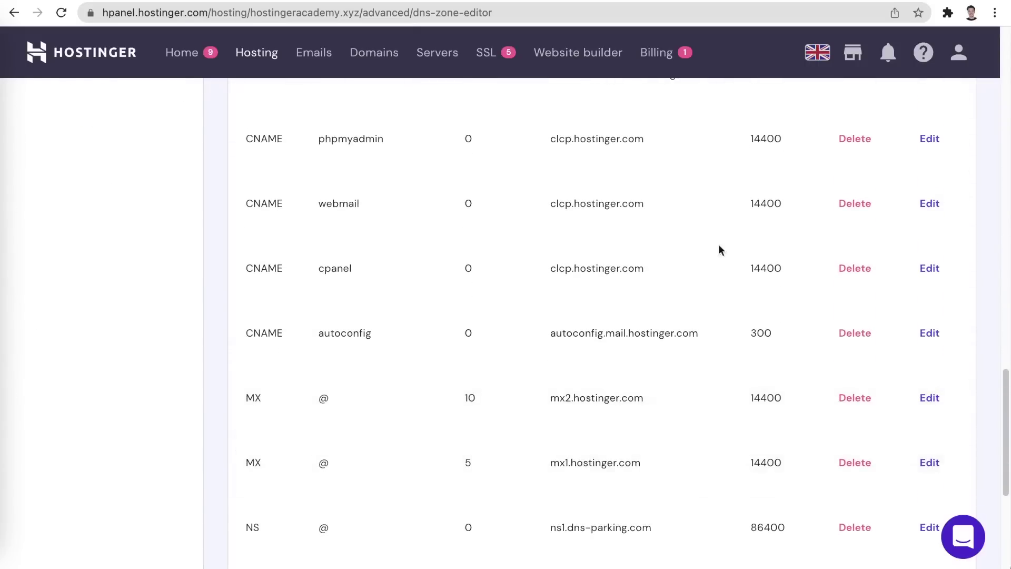
{"action": "left_click", "coordinate": [853, 398]}
{"action": "left_click", "coordinate": [863, 472]}
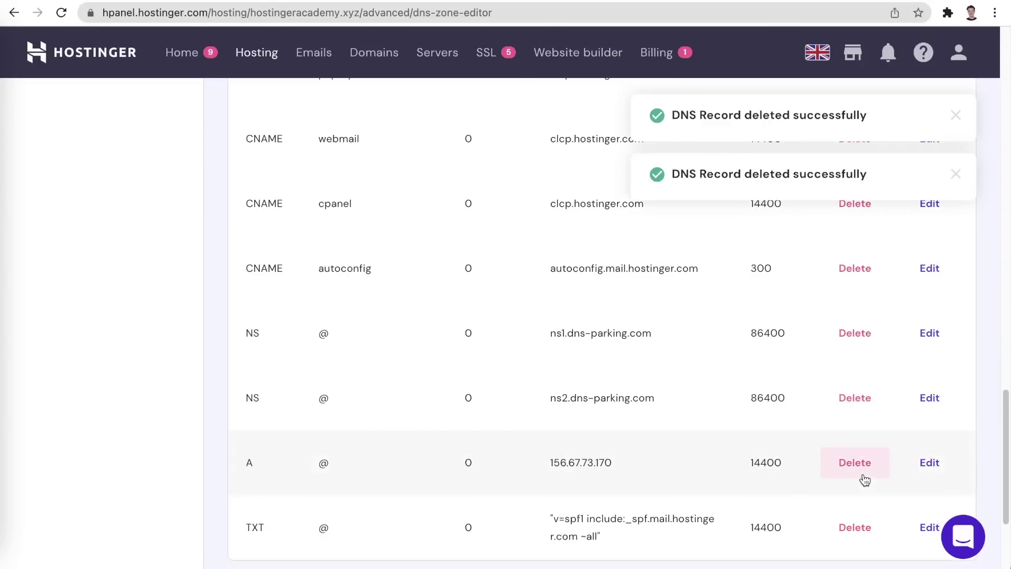
{"action": "scroll", "coordinate": [425, 334], "scroll_direction": "up", "scroll_amount": 15}
Step: Add an MX record pointing to mail server mx1.titan.email
{"action": "left_click", "coordinate": [322, 287]}
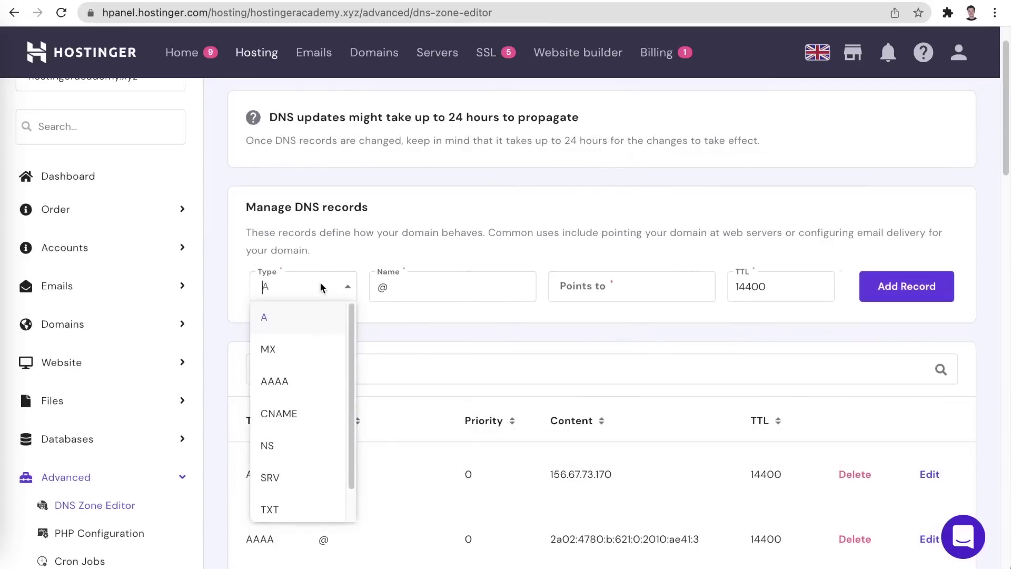
{"action": "left_click", "coordinate": [300, 351]}
{"action": "left_click", "coordinate": [598, 286]}
{"action": "type", "text": "mx1.titan.email"}
{"action": "left_click", "coordinate": [889, 284]}
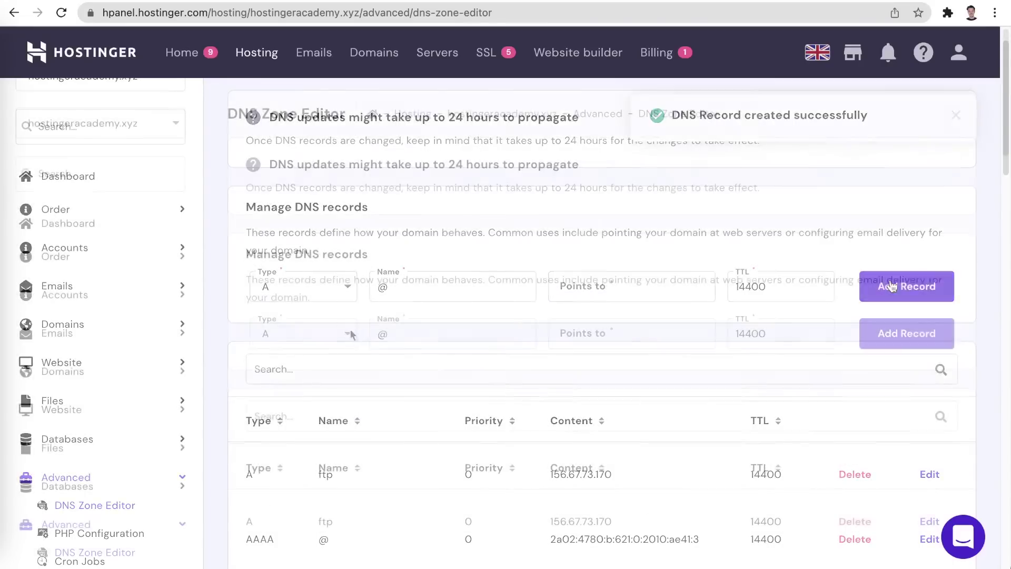
Step: Add a TXT record containing the pasted SPF value including spf.titan.email
{"action": "left_click", "coordinate": [344, 337]}
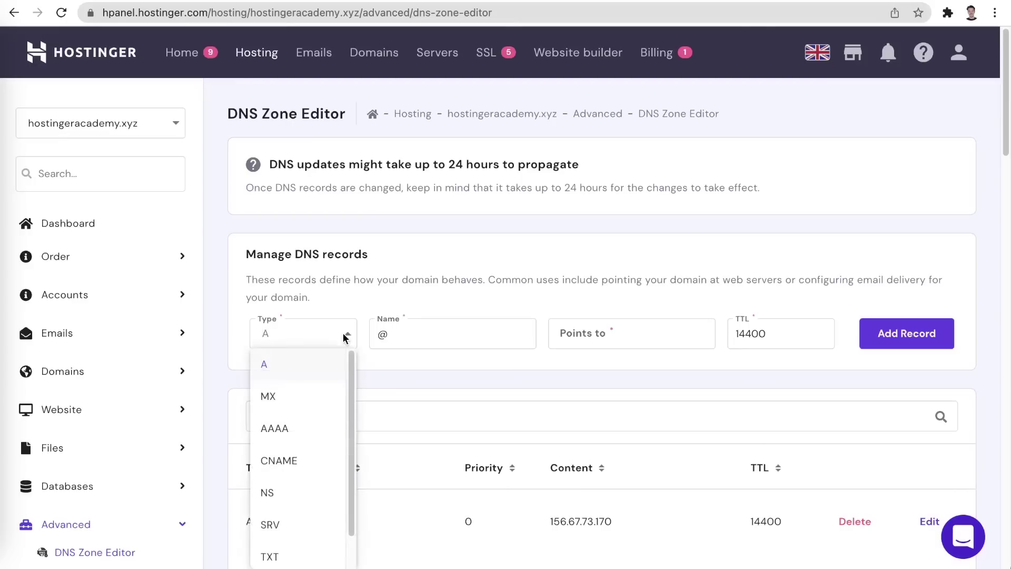
{"action": "left_click", "coordinate": [271, 556]}
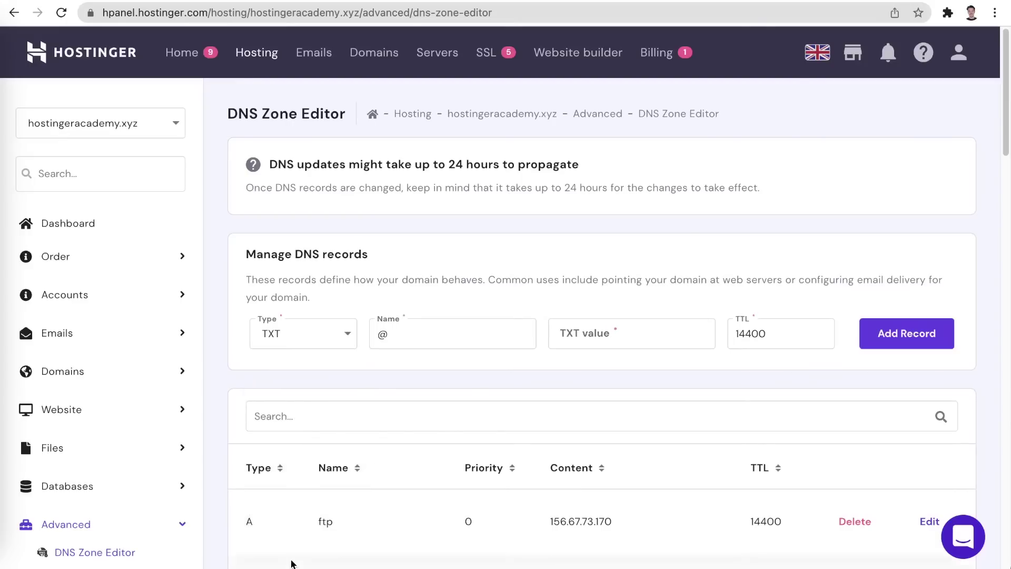
{"action": "left_click", "coordinate": [589, 345]}
{"action": "type", "text": "v=spf1 include:spf.titan.email ~all"}
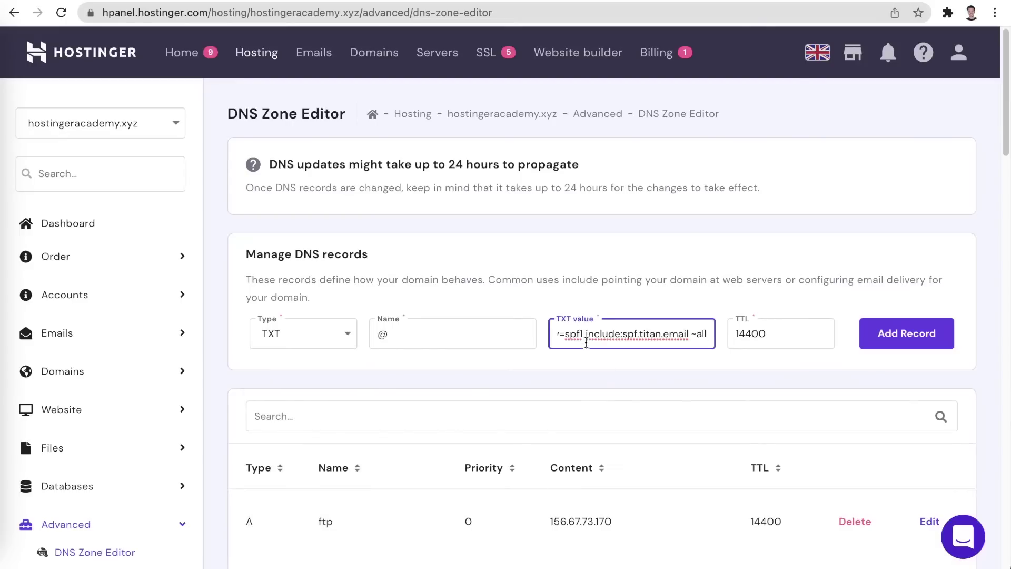
{"action": "left_click", "coordinate": [905, 325]}
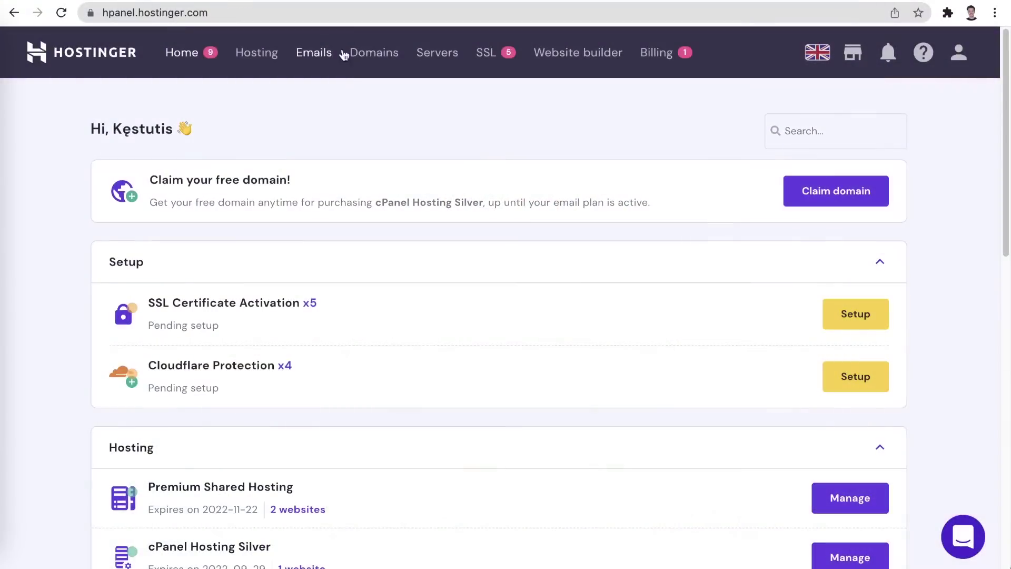
Step: Go to the DNS settings of the hostingeracademy.com email plan
{"action": "left_click", "coordinate": [322, 59]}
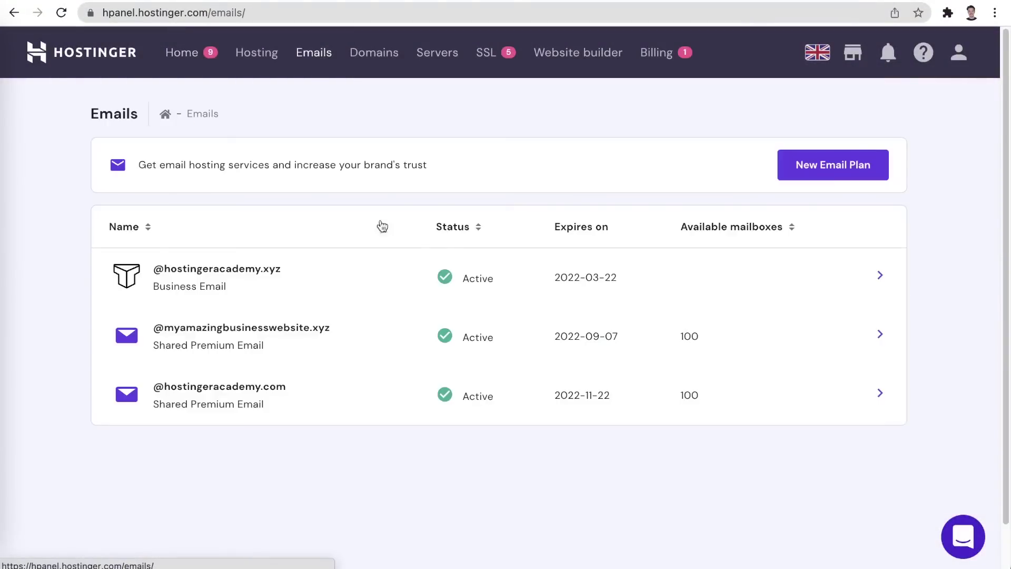
{"action": "left_click", "coordinate": [310, 392]}
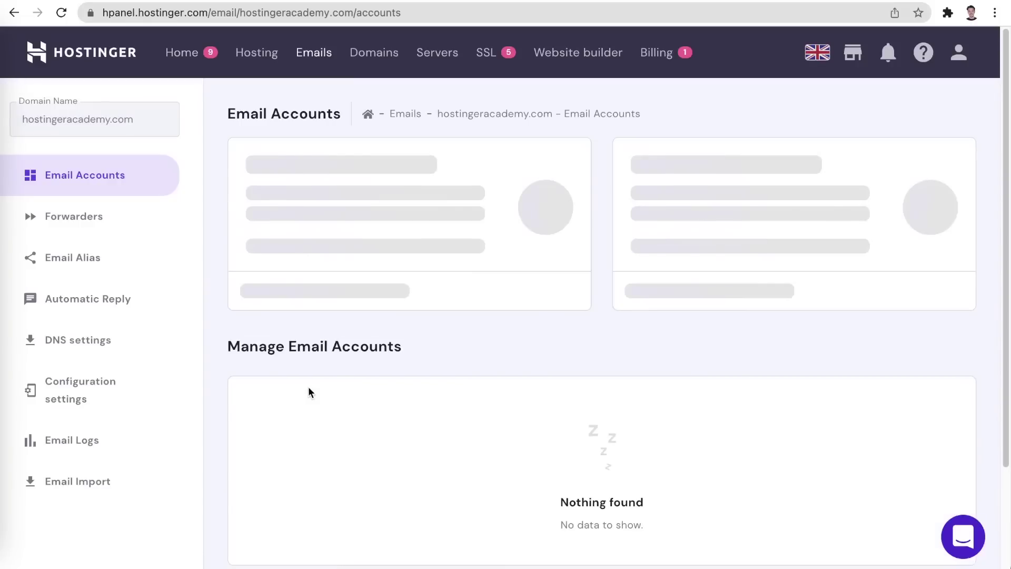
{"action": "left_click", "coordinate": [130, 341]}
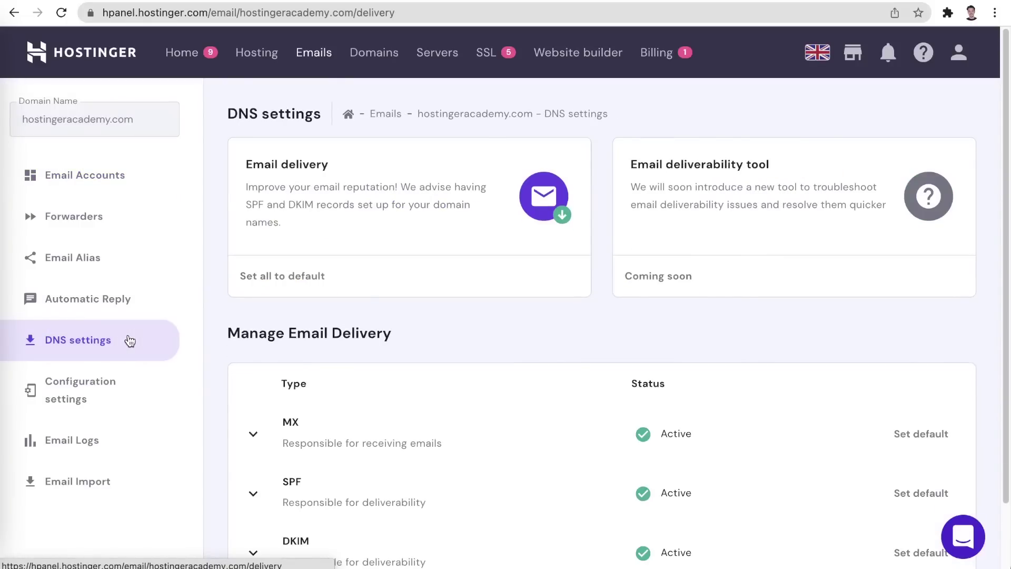
{"action": "scroll", "coordinate": [435, 377], "scroll_direction": "down", "scroll_amount": 3}
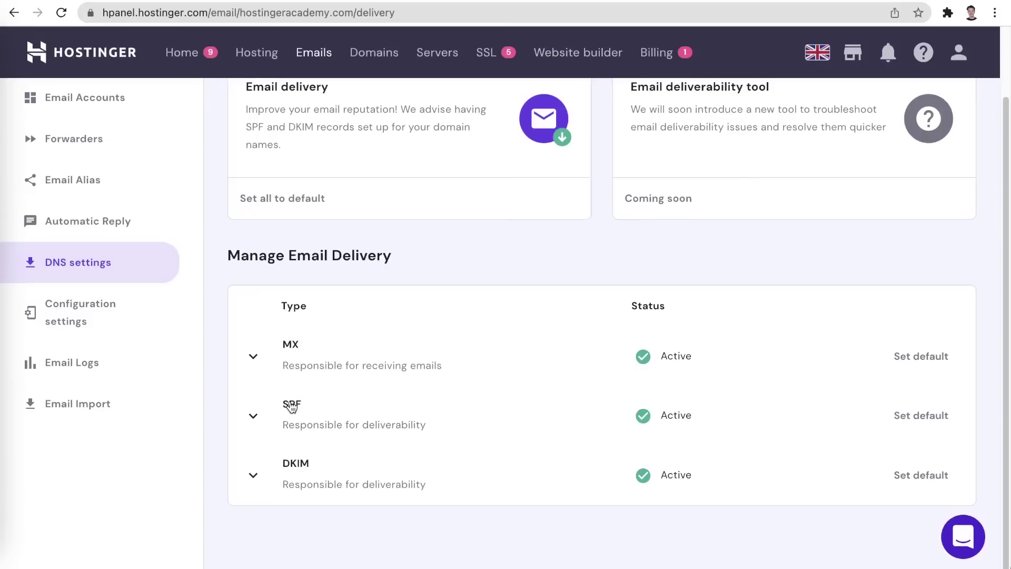
Step: Expand the expected MX records and copy the mx2.hostinger.com mail server address
{"action": "left_click", "coordinate": [414, 367]}
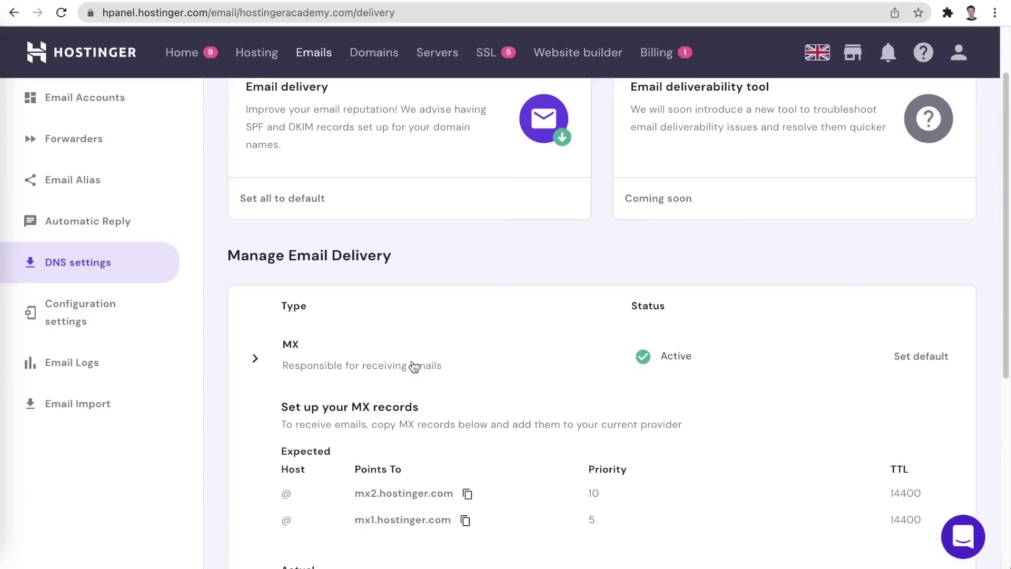
{"action": "scroll", "coordinate": [590, 373], "scroll_direction": "down", "scroll_amount": 6}
{"action": "scroll", "coordinate": [591, 372], "scroll_direction": "up", "scroll_amount": 2}
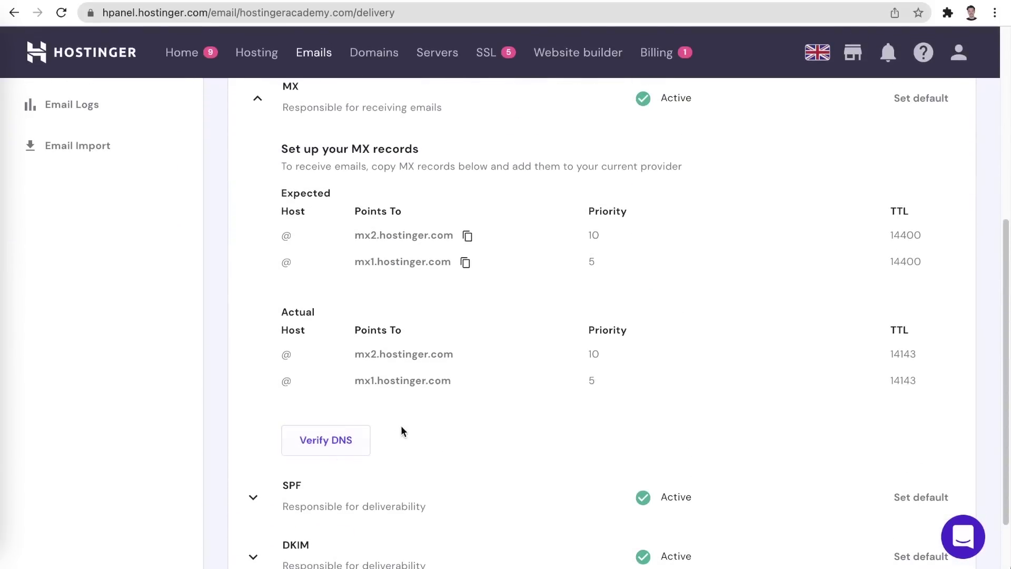
{"action": "scroll", "coordinate": [406, 424], "scroll_direction": "up", "scroll_amount": 1}
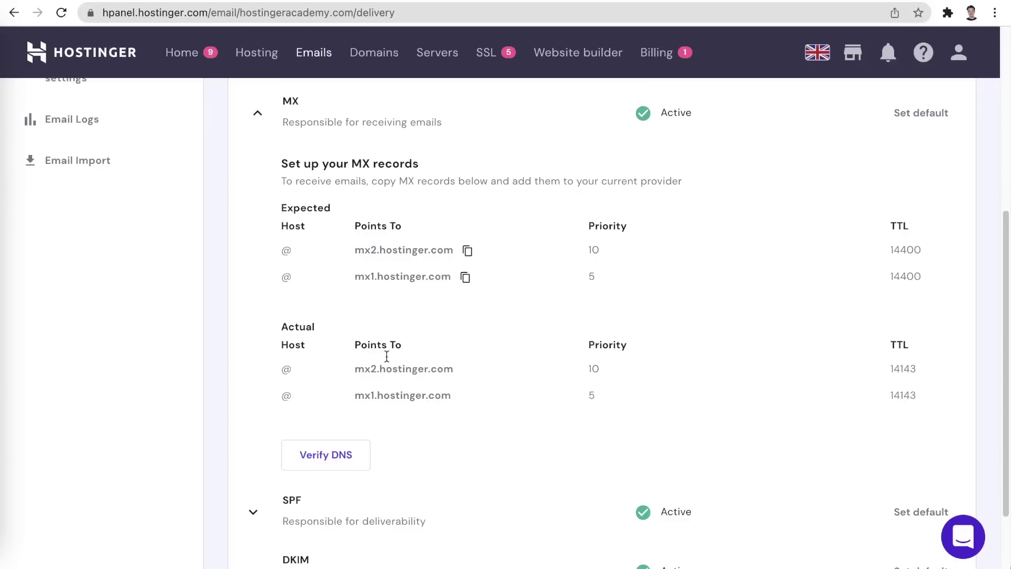
{"action": "left_click", "coordinate": [466, 251]}
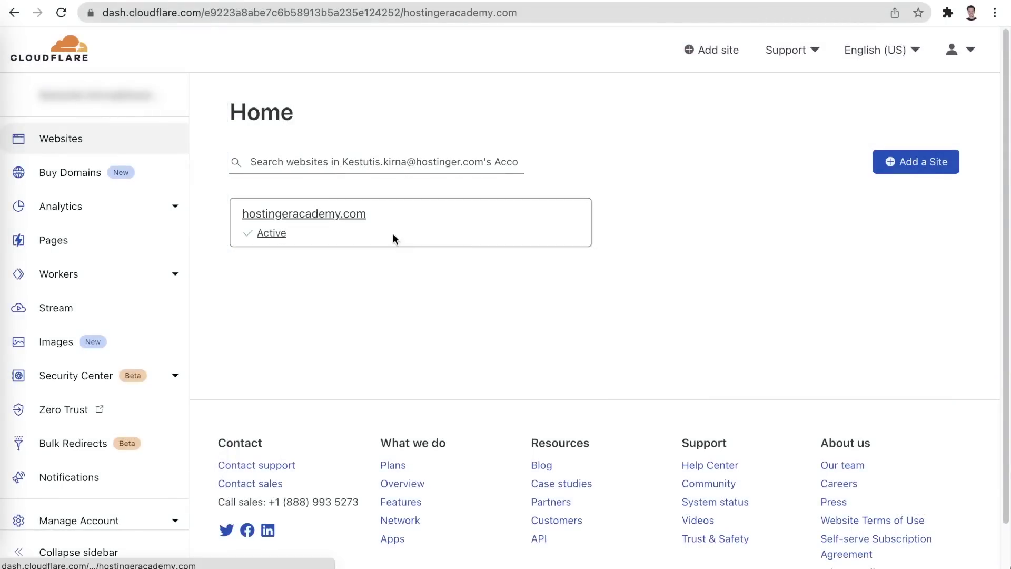
Step: Start a new DNS record on Cloudflare's DNS page for hostingeracademy.com
{"action": "left_click", "coordinate": [394, 238]}
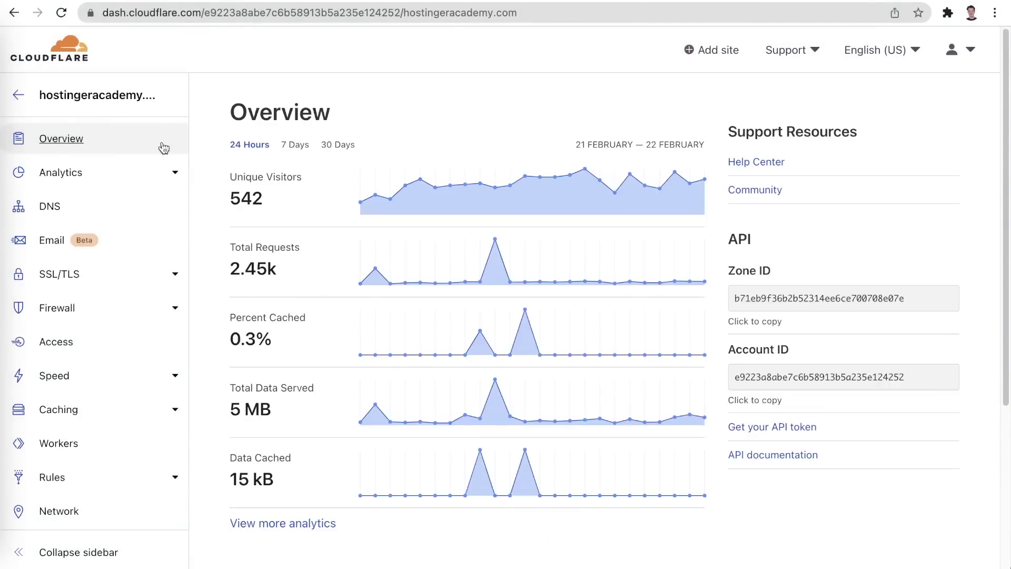
{"action": "left_click", "coordinate": [89, 211]}
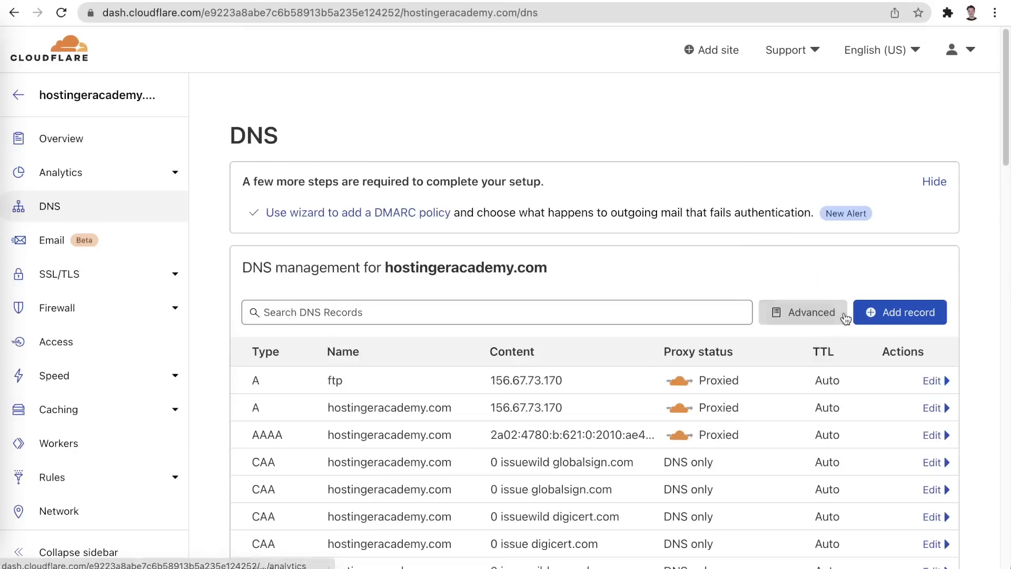
{"action": "left_click", "coordinate": [872, 310]}
{"action": "scroll", "coordinate": [510, 435], "scroll_direction": "down", "scroll_amount": 3}
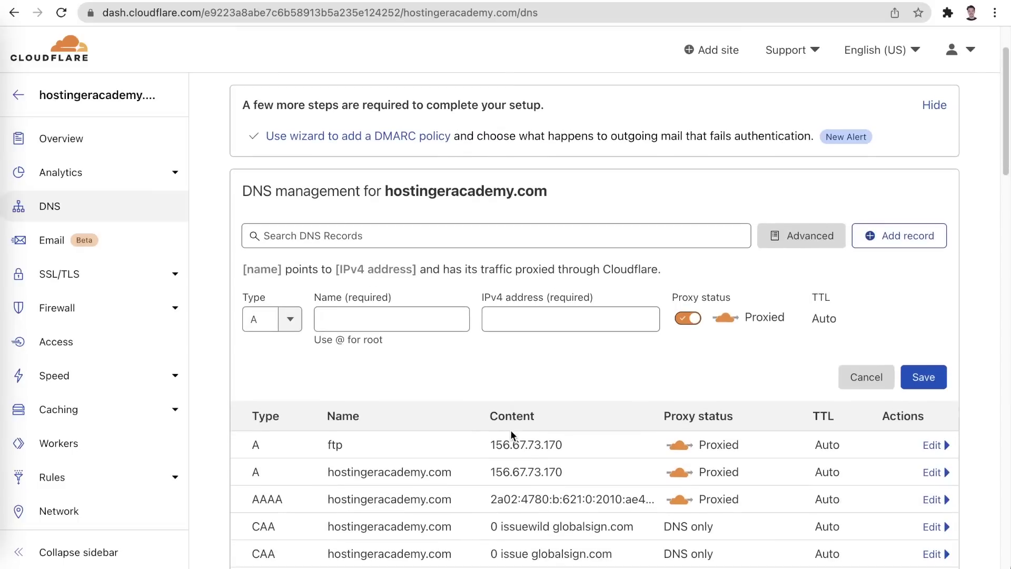
Step: Make it an MX record named @ with mail server mx1.hostinger.com, moving on to priority
{"action": "left_click", "coordinate": [290, 320]}
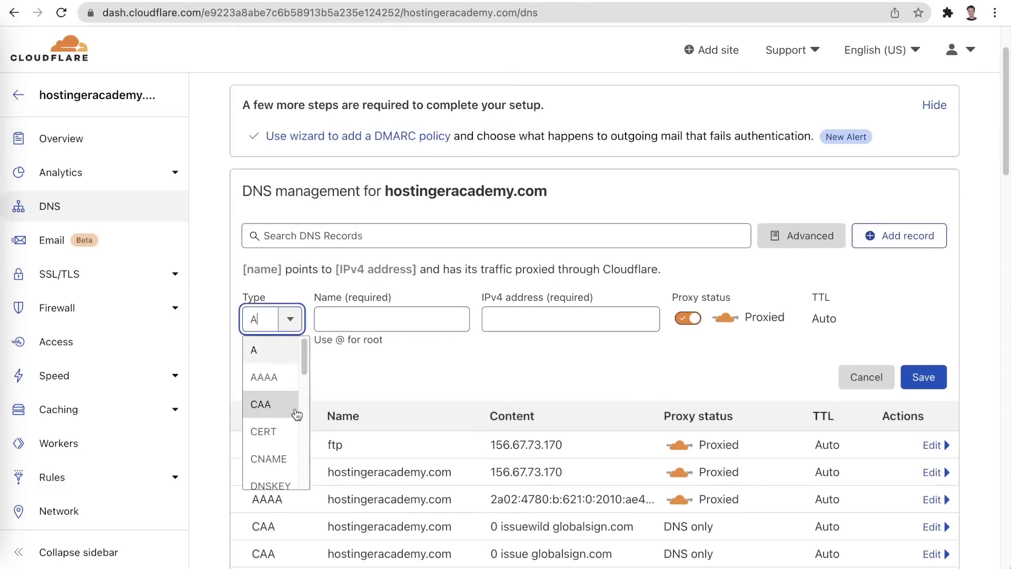
{"action": "scroll", "coordinate": [284, 400], "scroll_direction": "down", "scroll_amount": 5}
{"action": "left_click", "coordinate": [278, 386]}
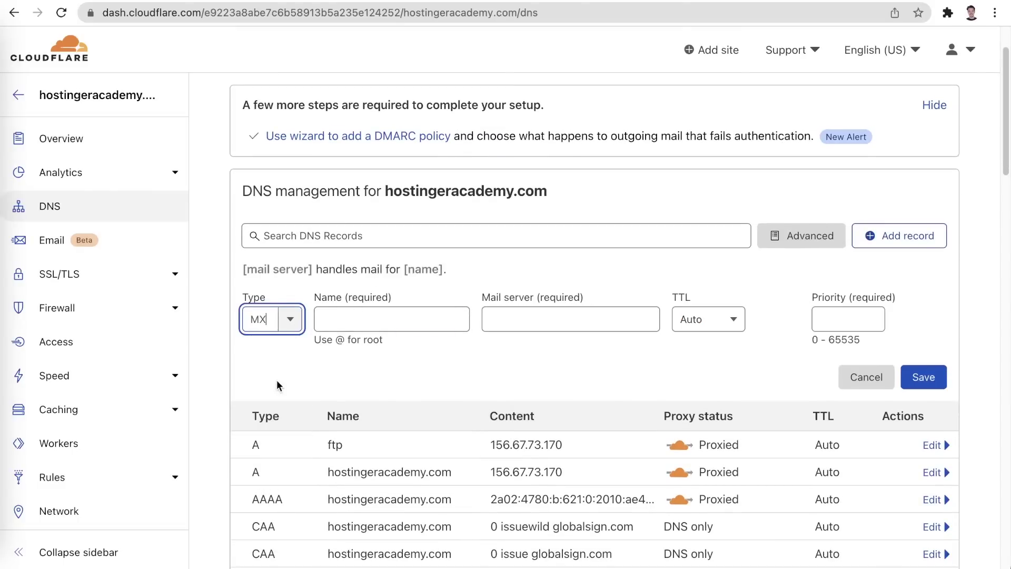
{"action": "left_click", "coordinate": [366, 326]}
{"action": "type", "text": "@"}
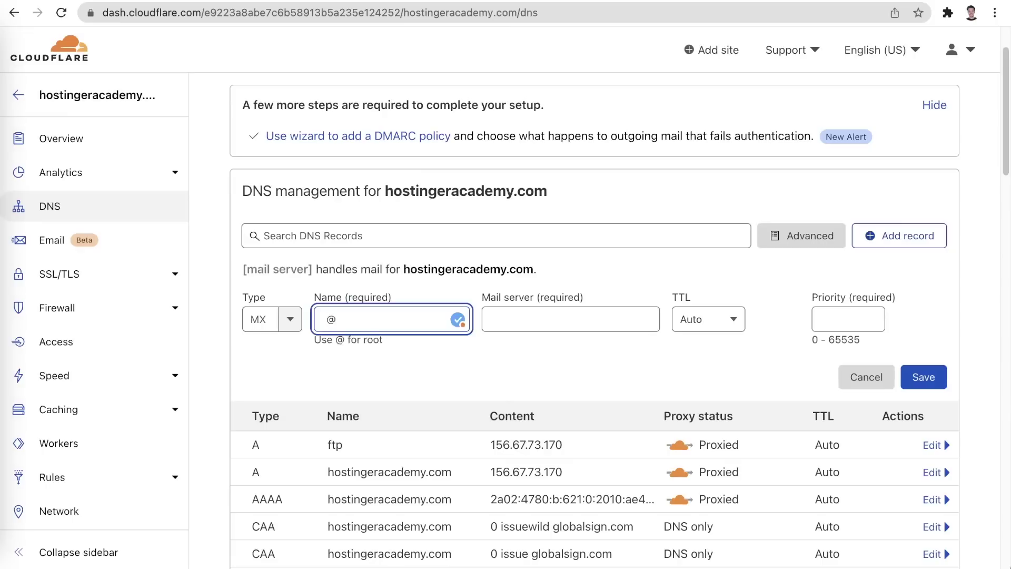
{"action": "left_click", "coordinate": [550, 315]}
{"action": "key", "text": "super+v"}
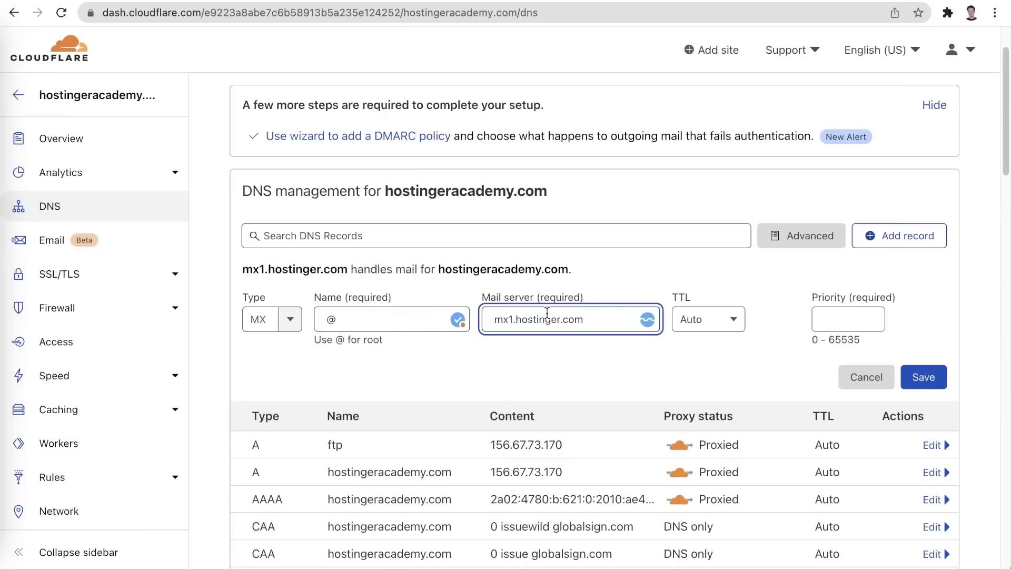
{"action": "left_click", "coordinate": [856, 313]}
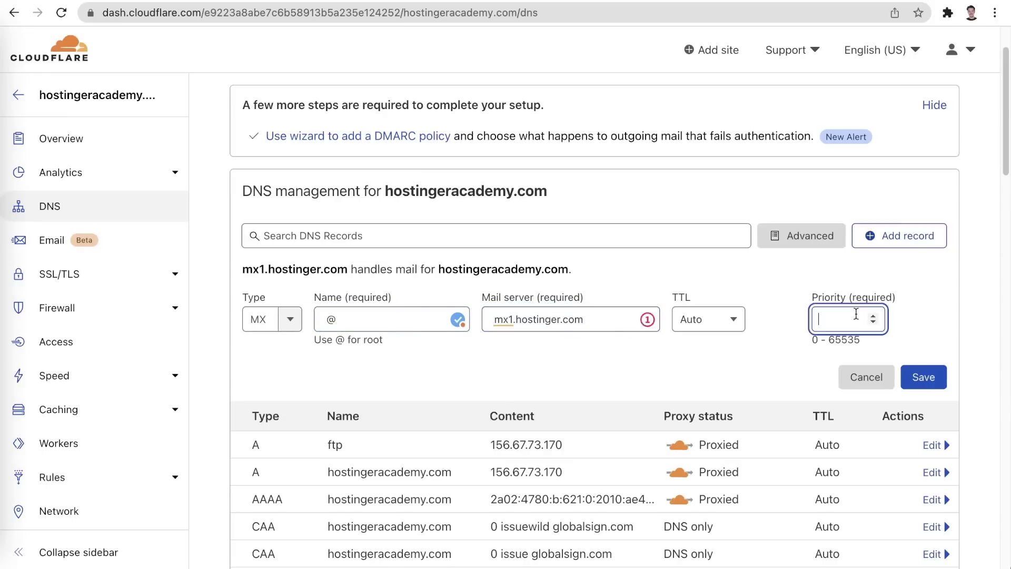